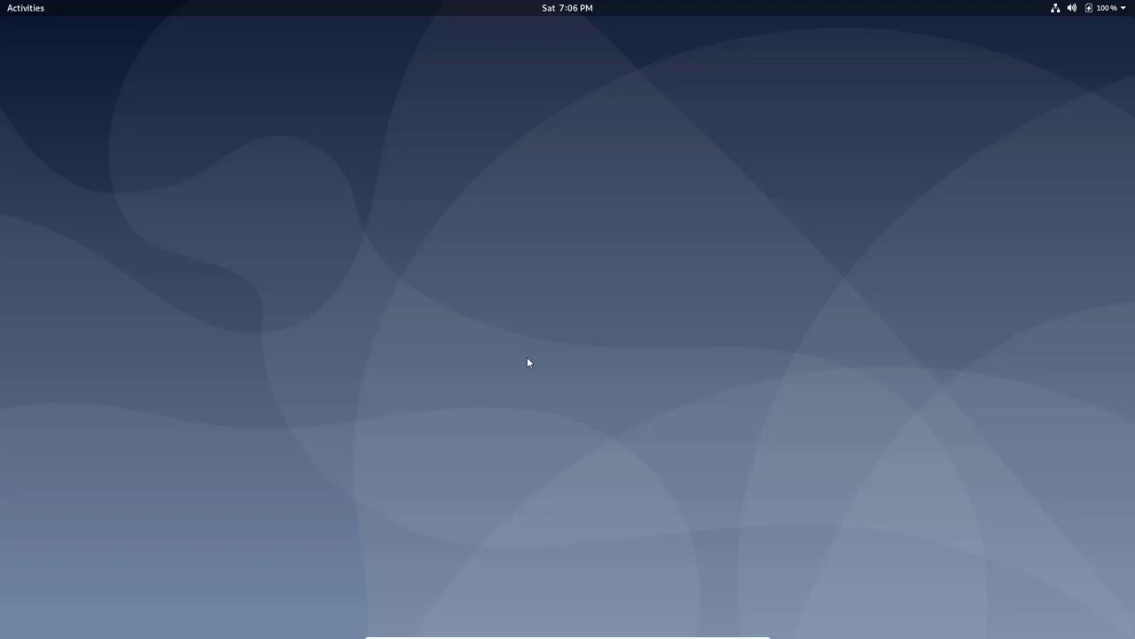
pyautogui.click(33, 11)
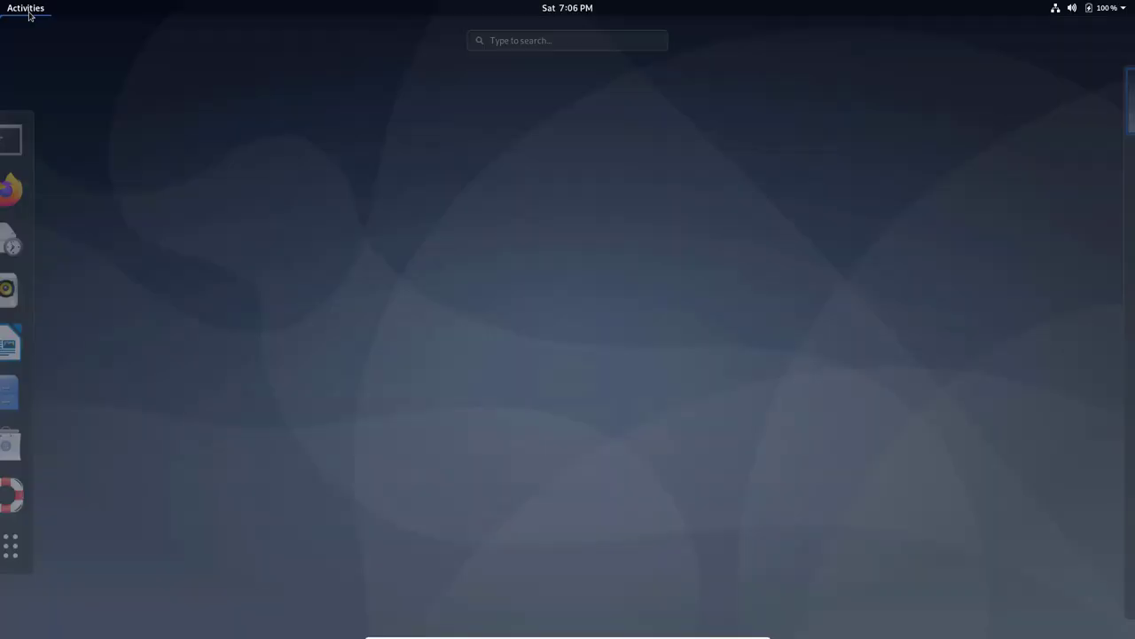
pyautogui.click(27, 190)
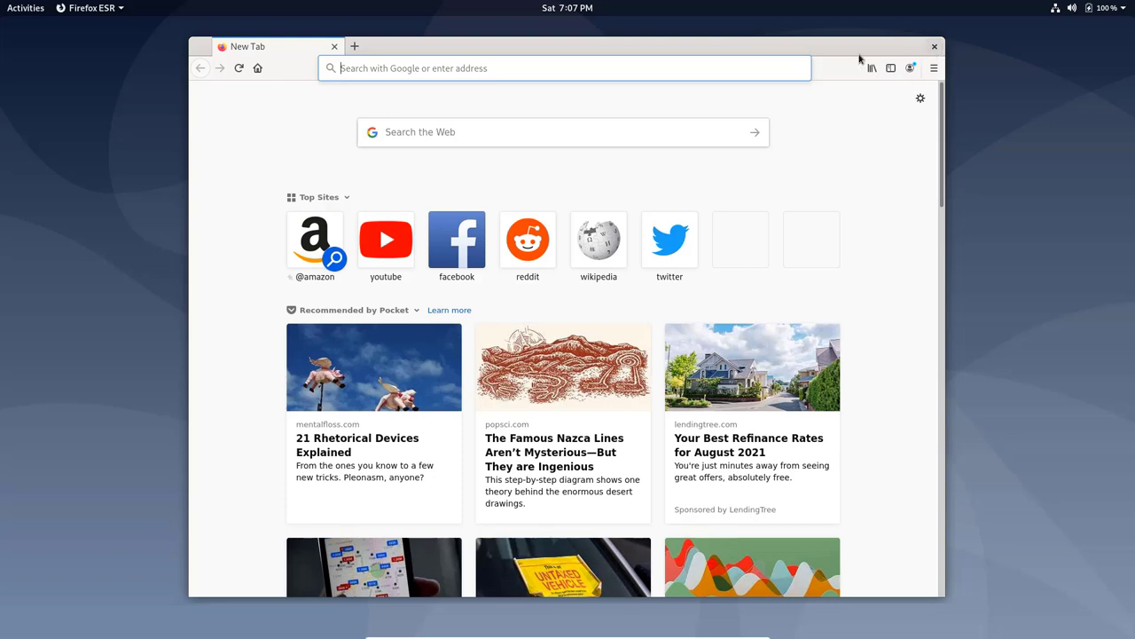
pyautogui.click(934, 46)
pyautogui.click(26, 8)
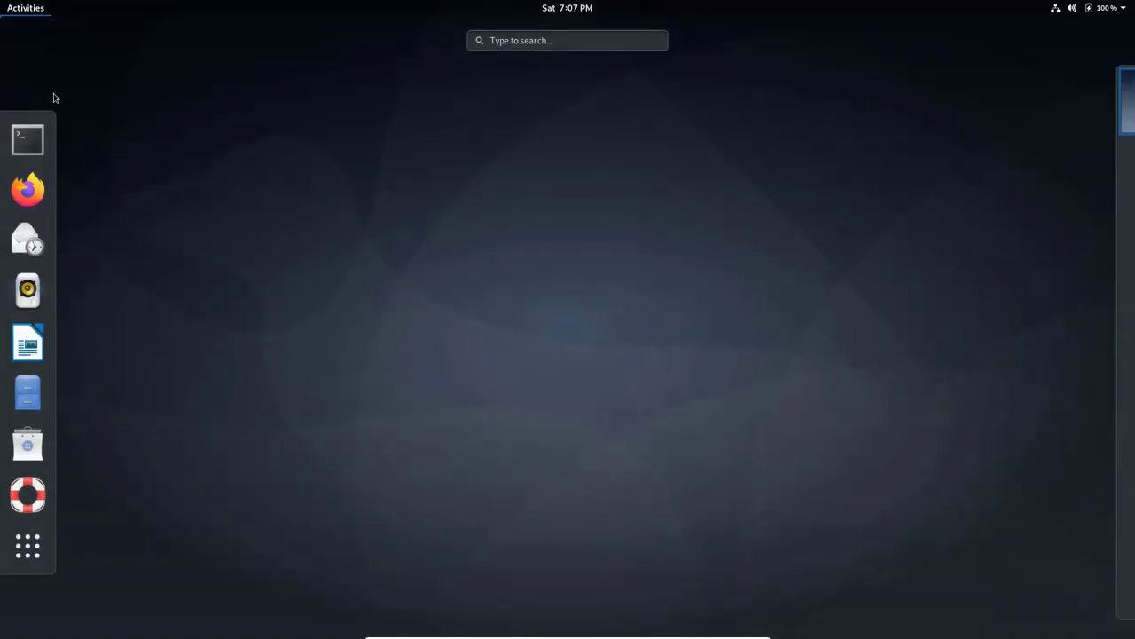
pyautogui.click(524, 45)
pyautogui.write('Libre')
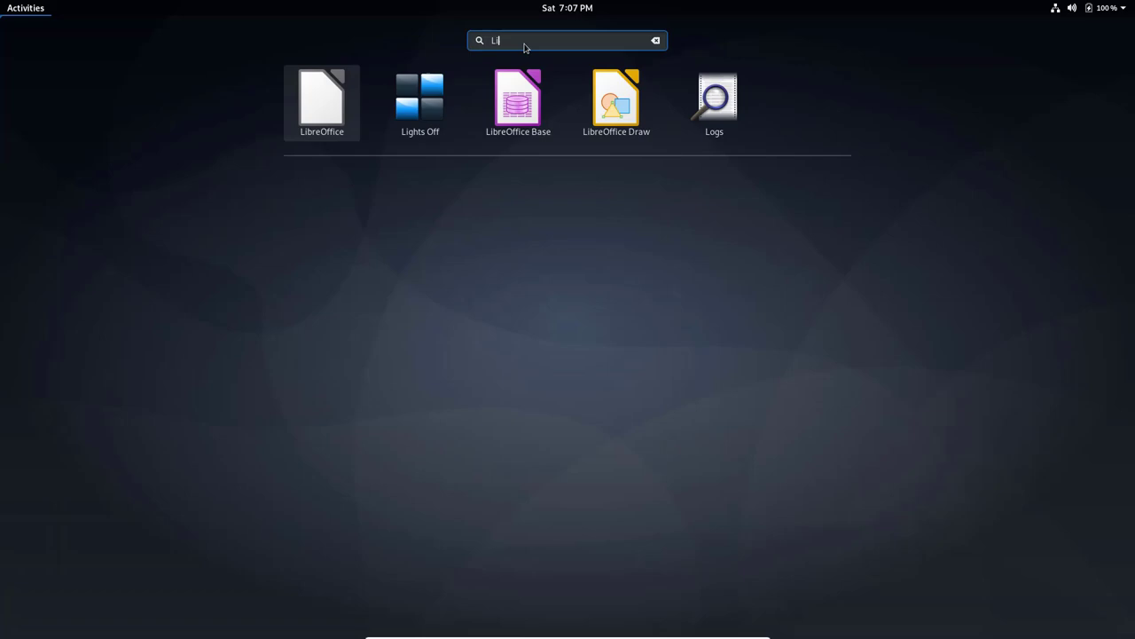
pyautogui.click(322, 100)
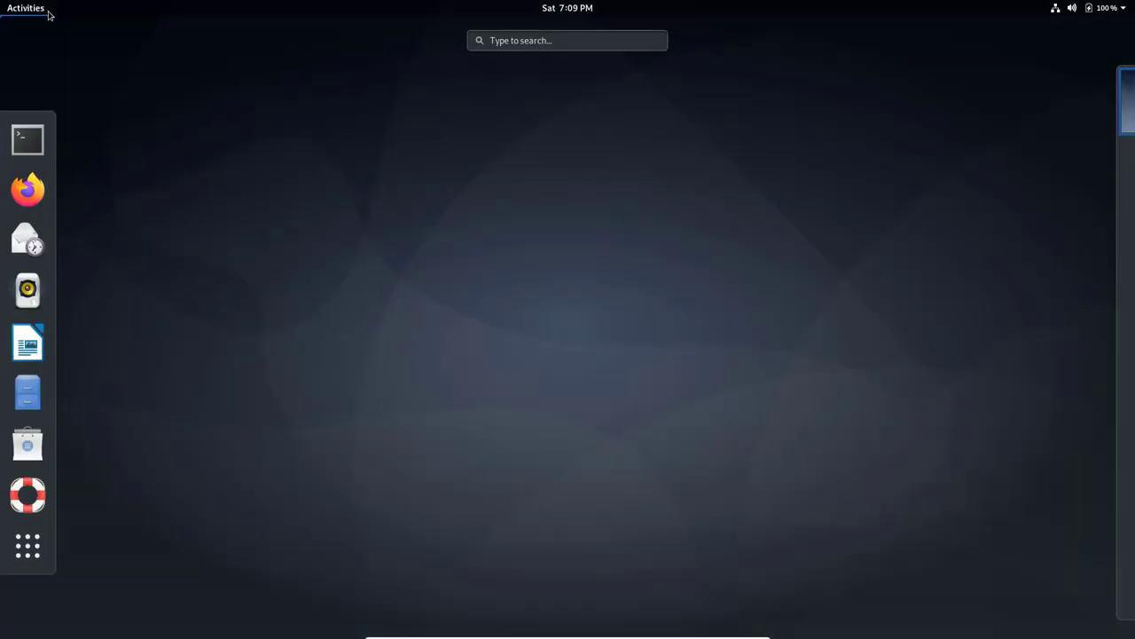
pyautogui.click(563, 42)
pyautogui.write('VLC')
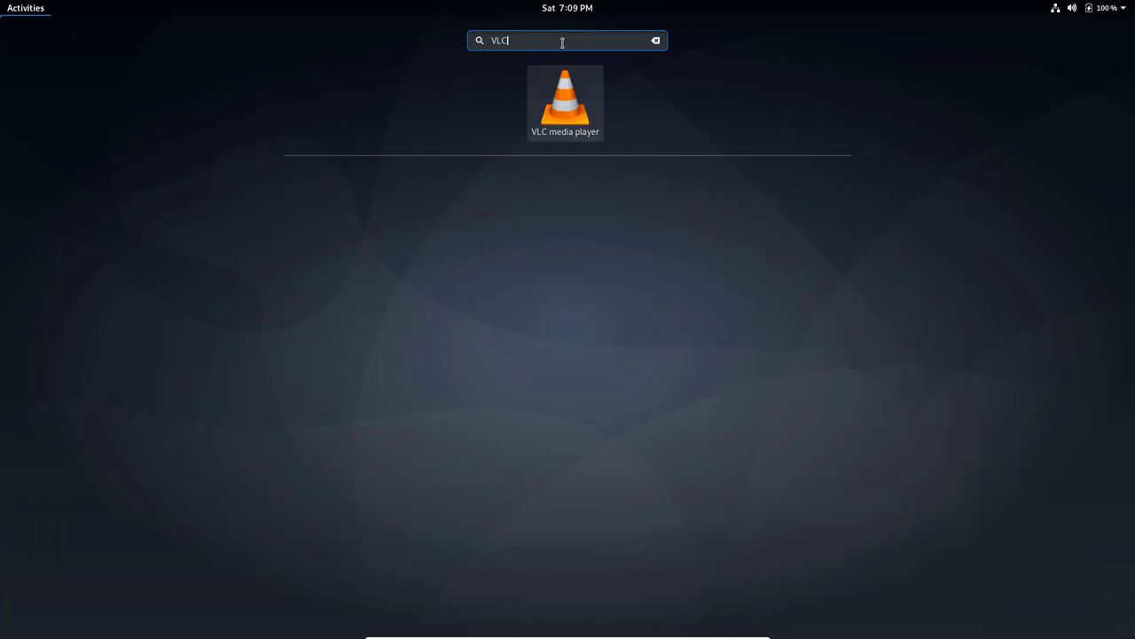
pyautogui.click(565, 102)
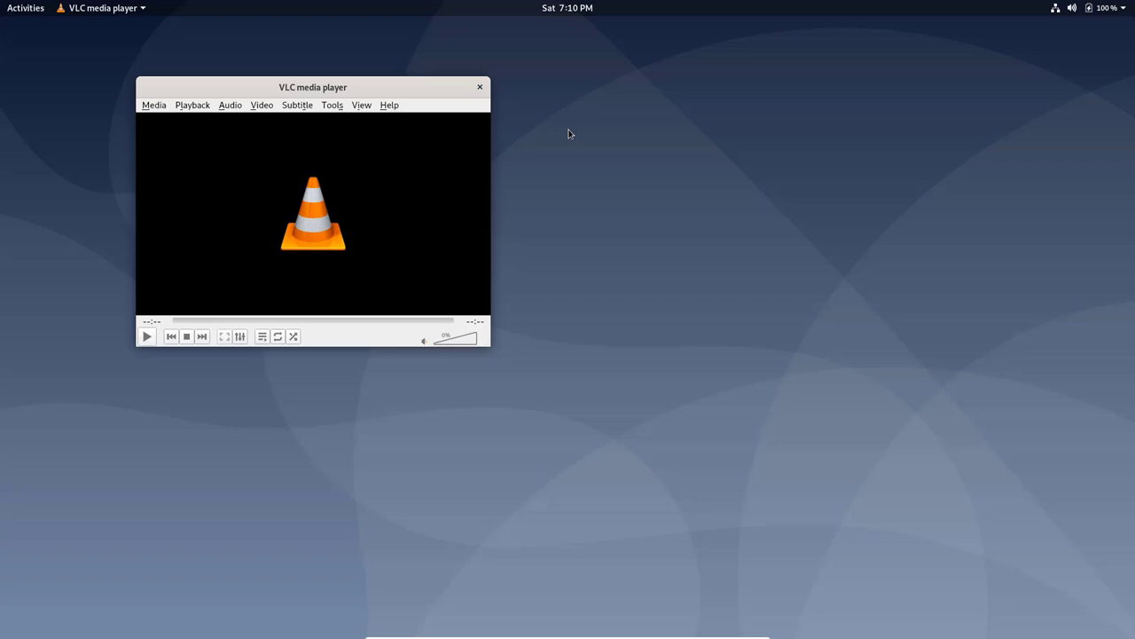
pyautogui.click(480, 86)
pyautogui.click(25, 8)
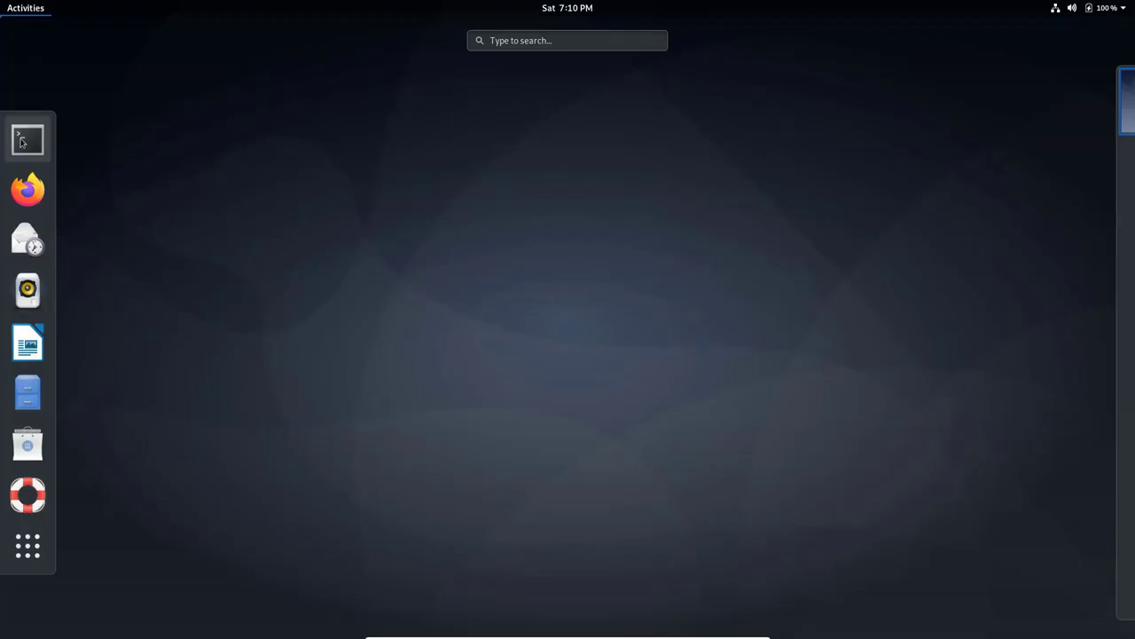
pyautogui.click(503, 40)
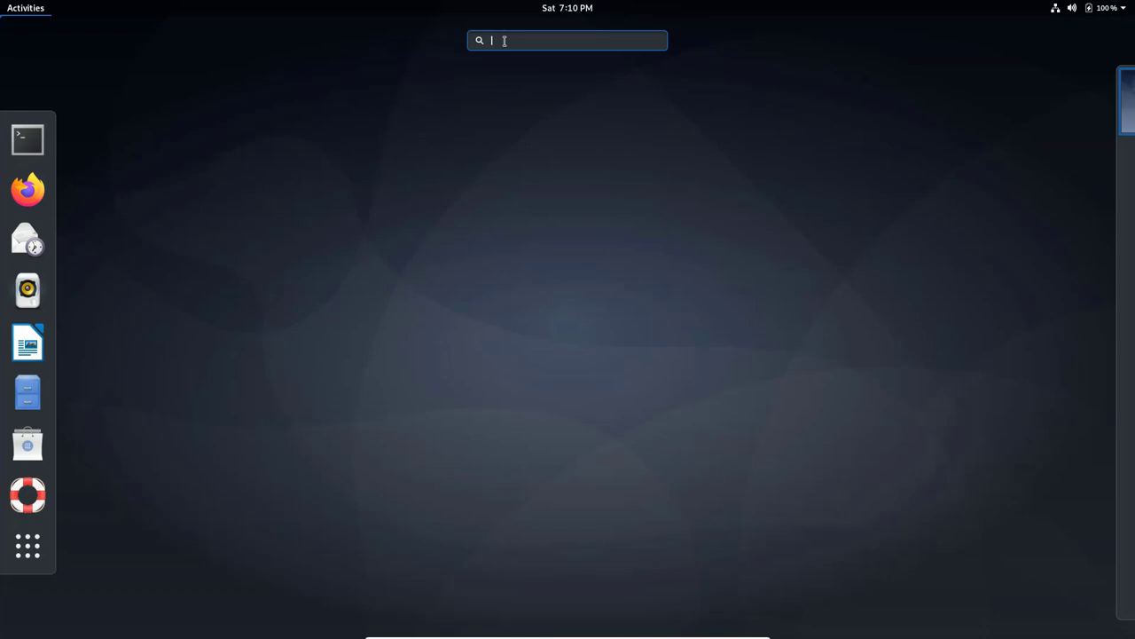
pyautogui.write('Gim')
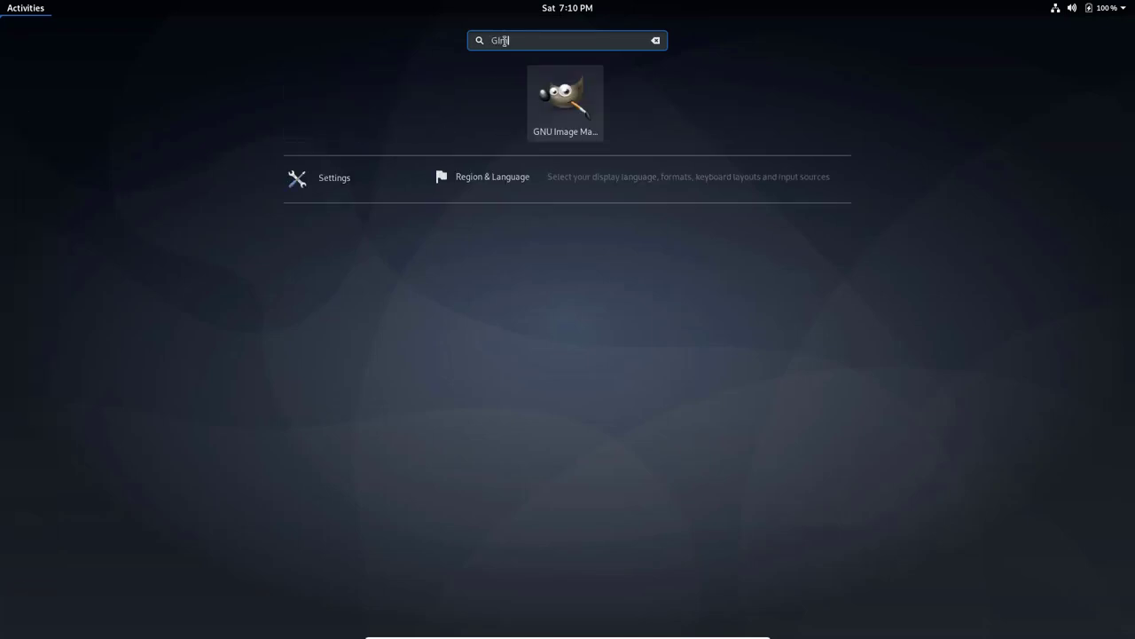
pyautogui.press('Return')
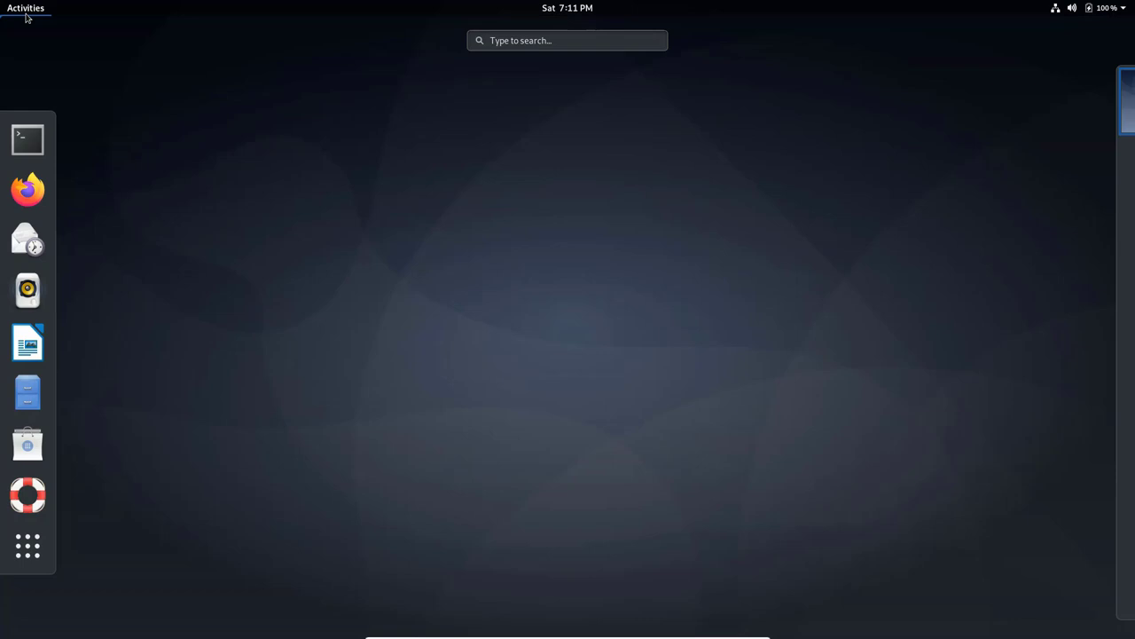
# Find Kdenlive via Activities search and launch it to an untitled empty project
pyautogui.click(521, 43)
pyautogui.write('Kden')
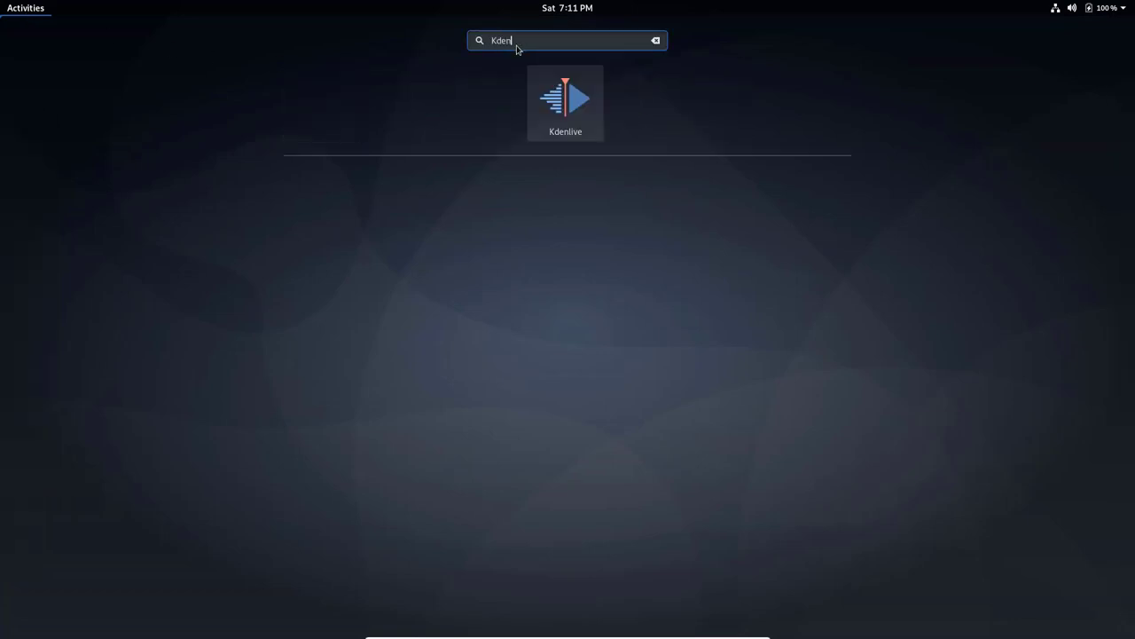
pyautogui.click(564, 99)
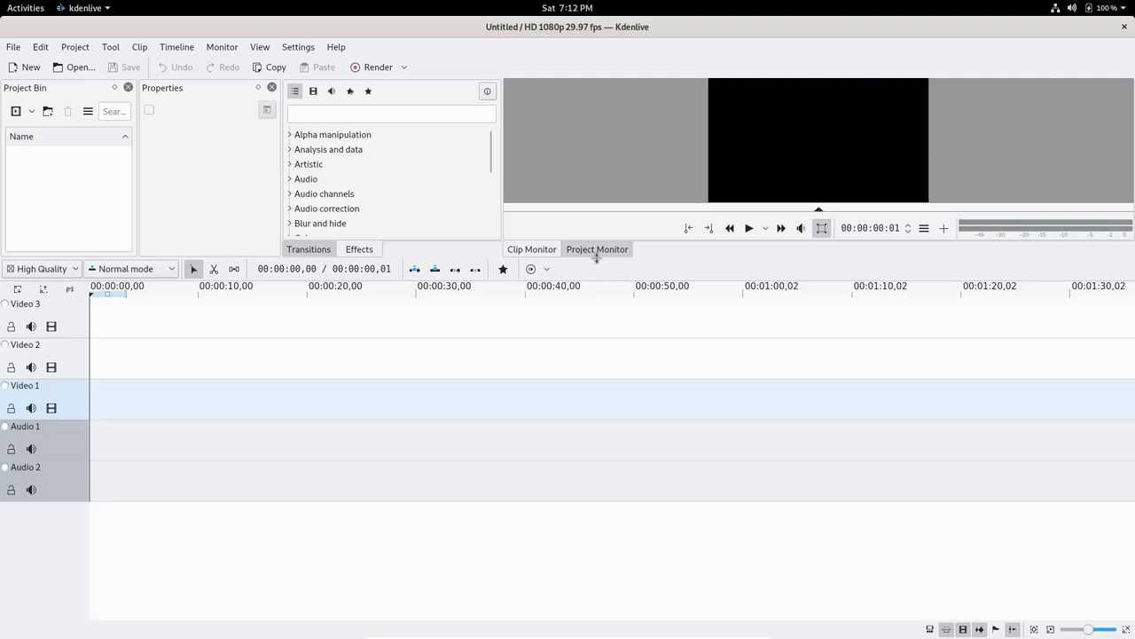
# Lower the timeline splitter so the monitor and effects panels grow taller
pyautogui.moveTo(596, 259); pyautogui.dragTo(582, 461)
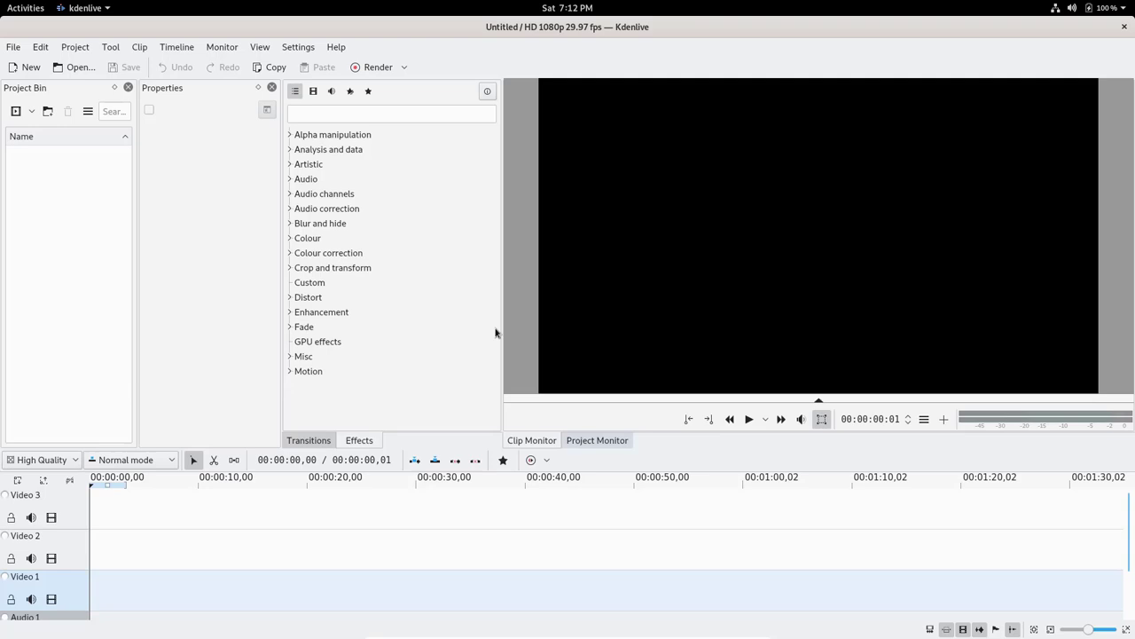